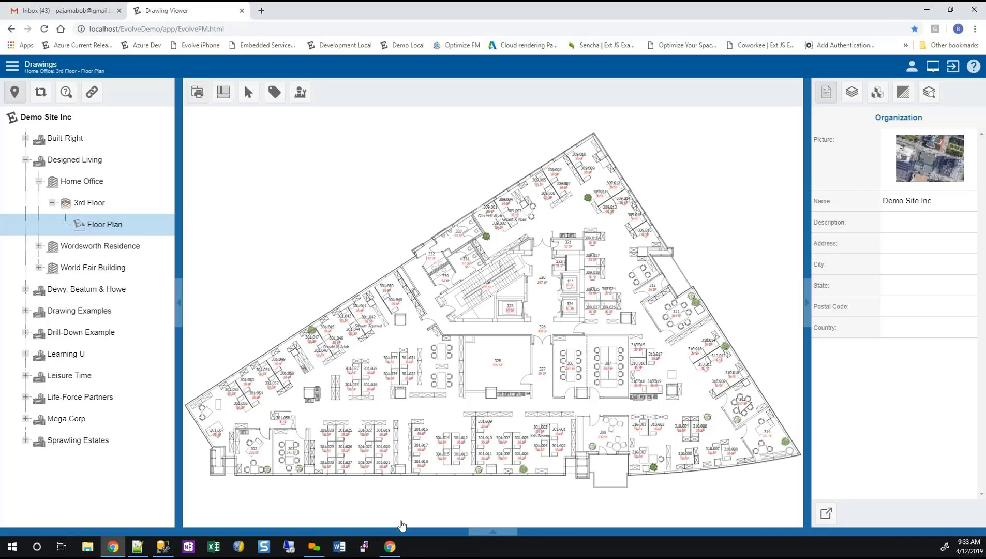
# Step: Start printing the 3rd Floor plan drawing, then cancel the print preview
pyautogui.press('Down')
pyautogui.press('Down')
pyautogui.press('Down')
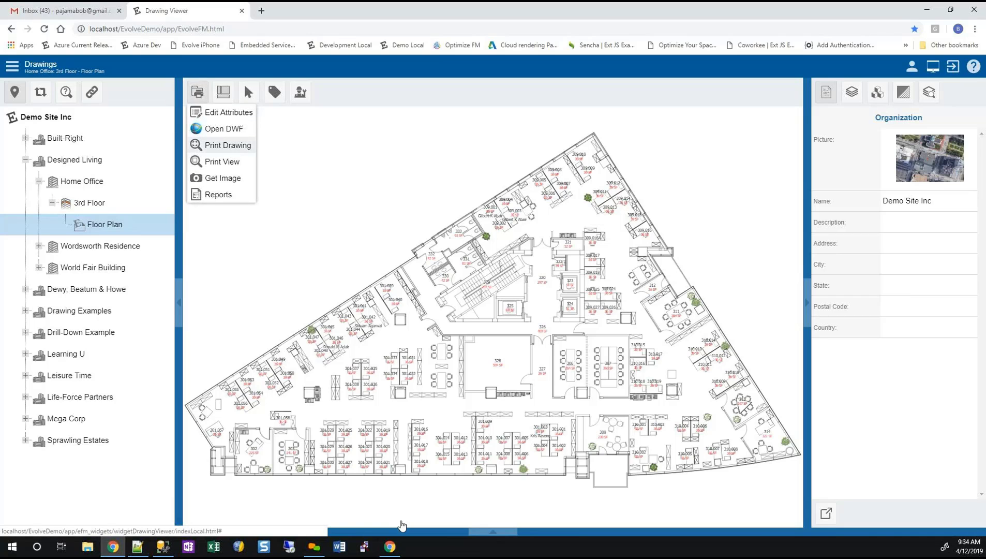
pyautogui.press('Return')
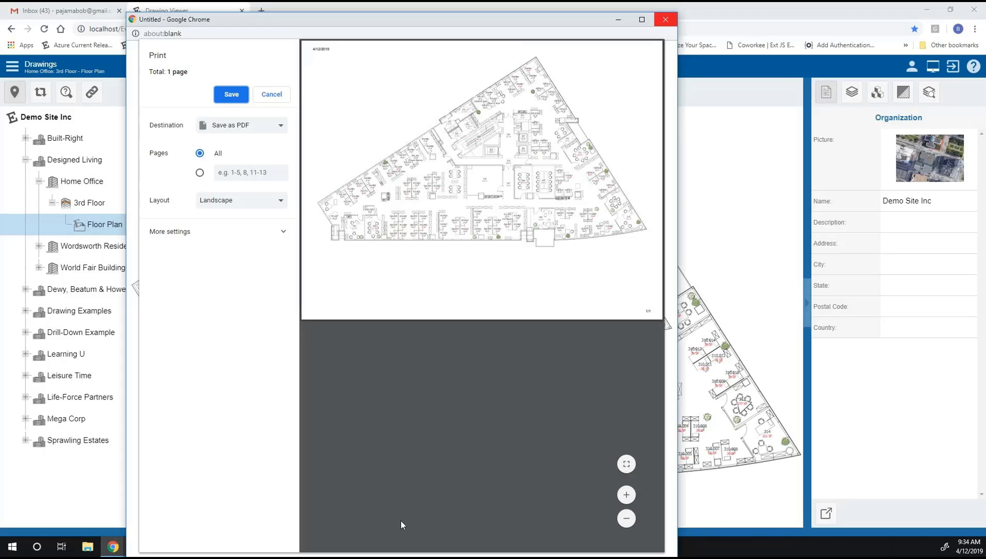
pyautogui.press('Escape')
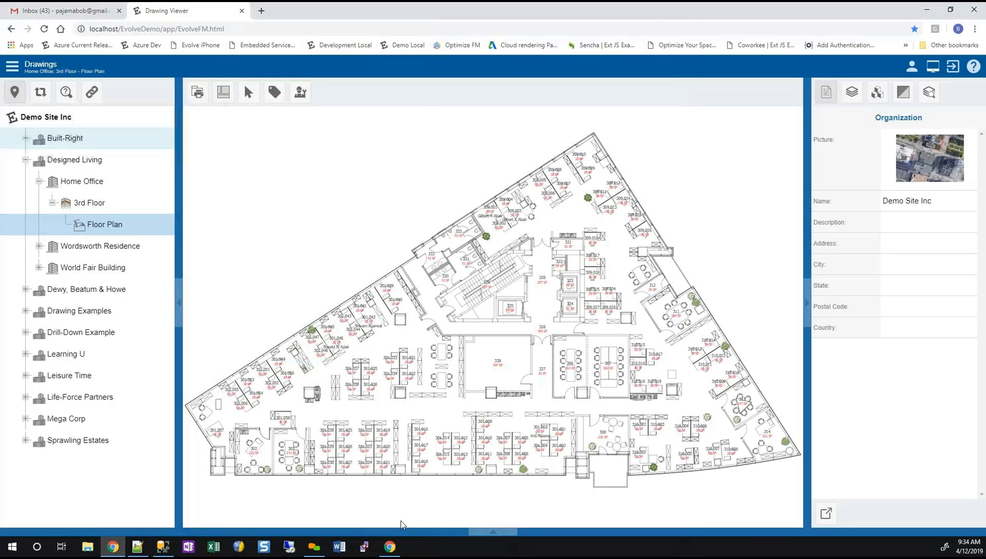
# Step: Preview the Simple Drawing w Legend report, then close the preview window
pyautogui.click(197, 92)
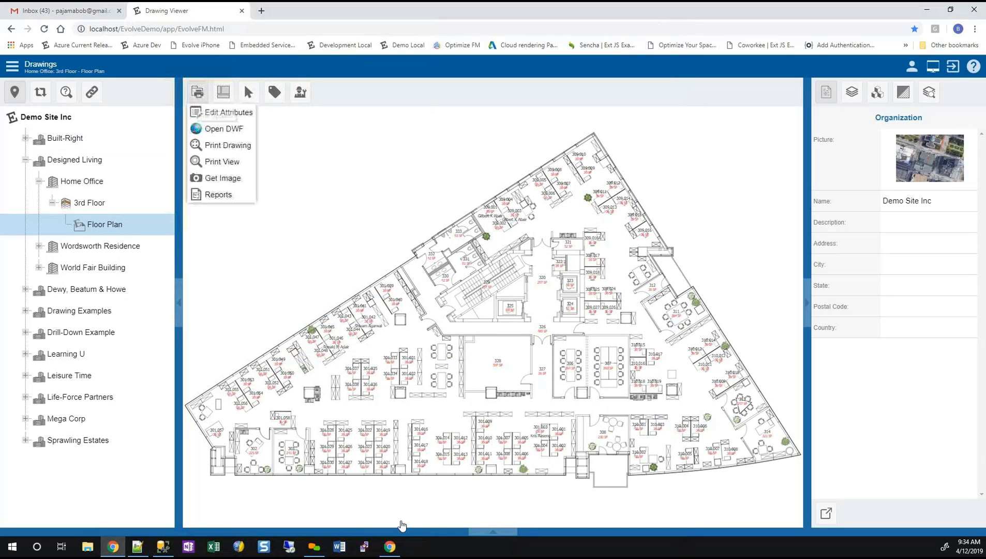
pyautogui.press('Return')
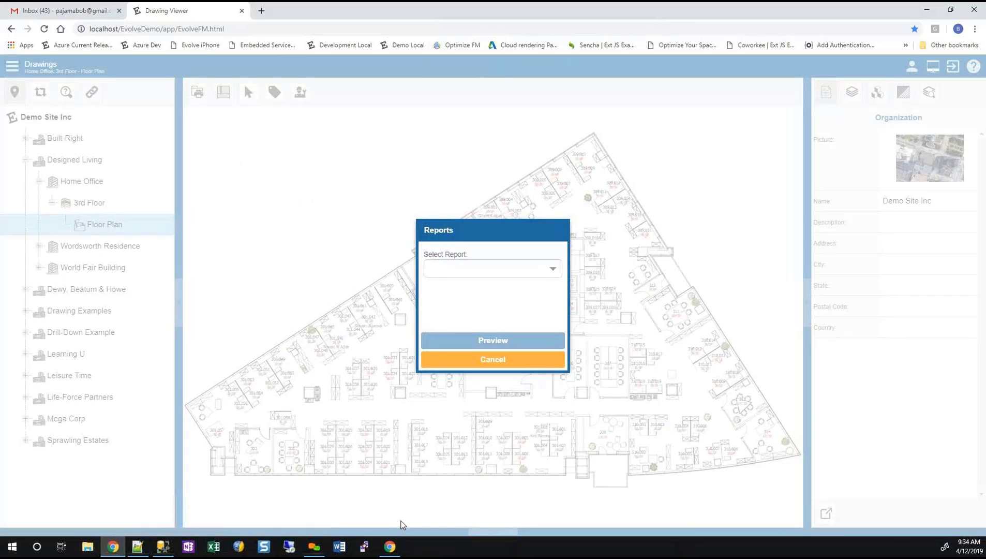
pyautogui.press('Down')
pyautogui.press('Down')
pyautogui.press('Return')
pyautogui.press('Return')
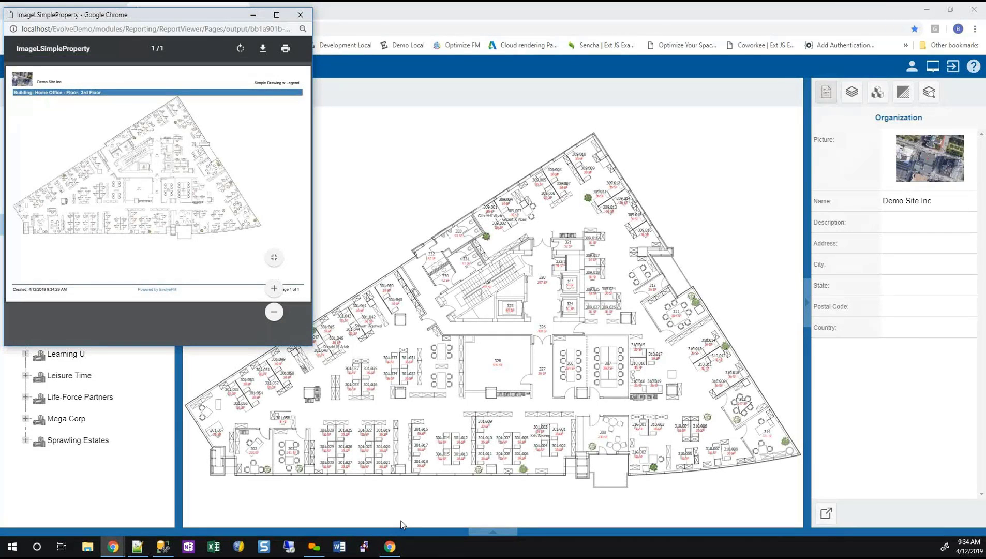
pyautogui.hotkey('ctrl', 'w')
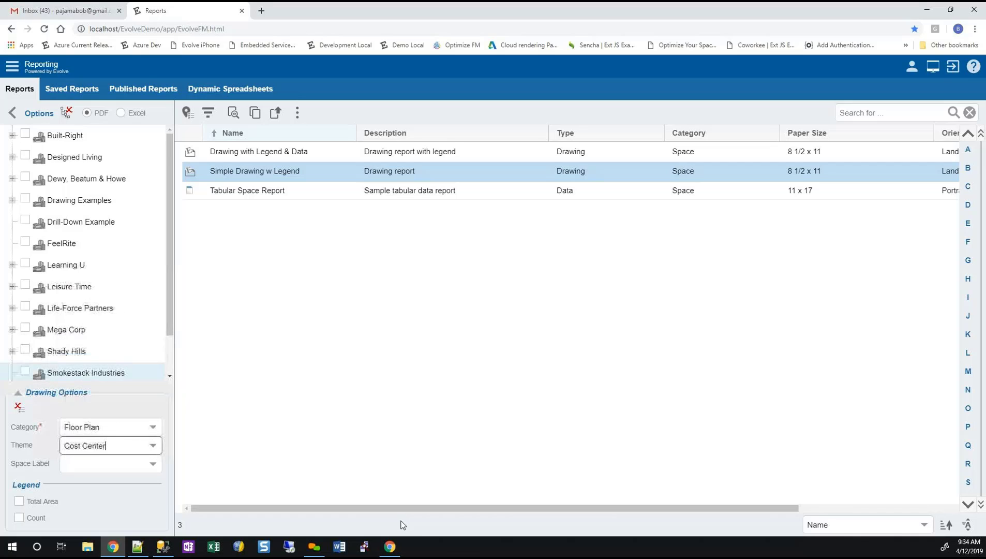
# Step: Set the space label to Default Space and include Total Area and Count in the legend
pyautogui.press('Up')
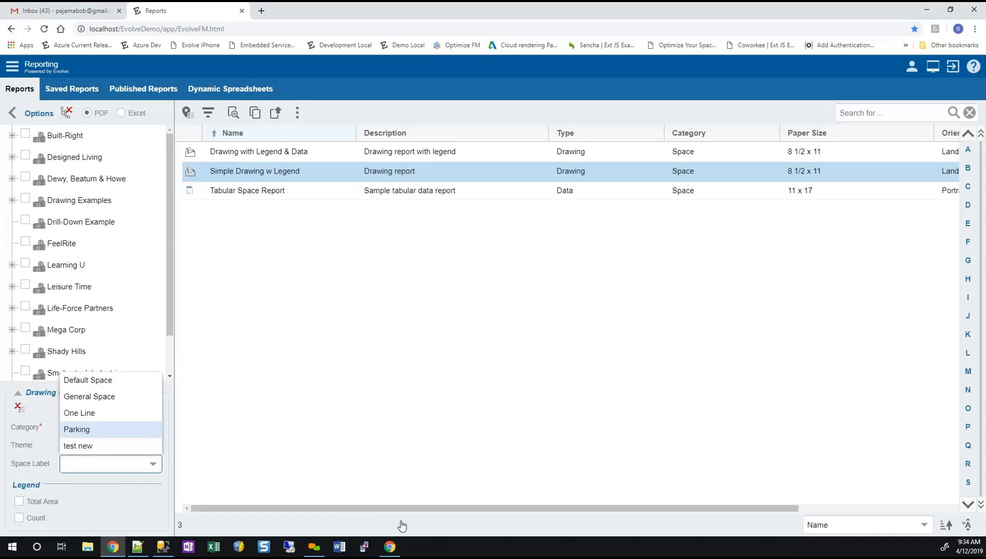
pyautogui.press('Up')
pyautogui.press('Up')
pyautogui.press('Up')
pyautogui.press('Return')
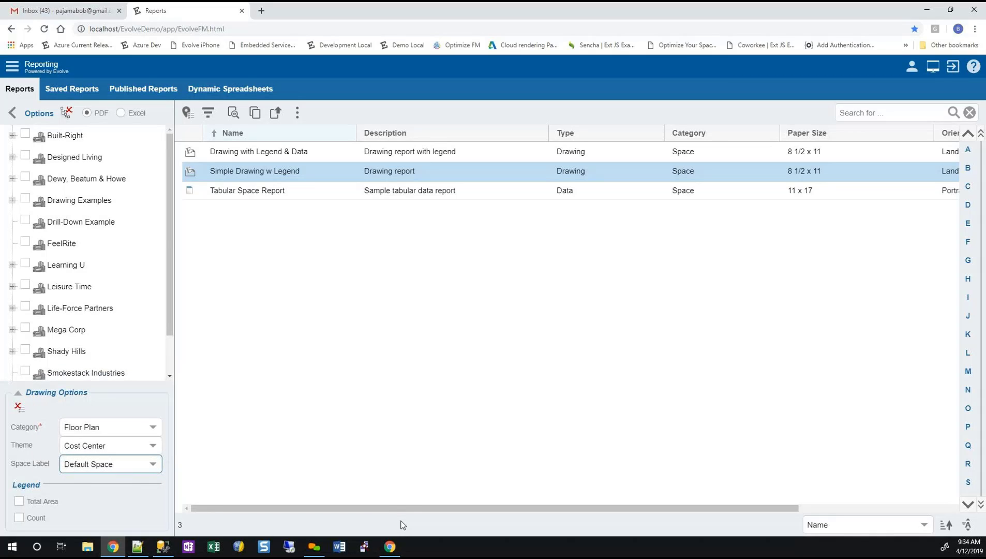
pyautogui.press('Tab')
pyautogui.press('space')
pyautogui.press('Tab')
pyautogui.press('space')
# Step: Move through the list of sites in the report options
pyautogui.press('Tab')
pyautogui.press('Up')
pyautogui.press('Tab')
pyautogui.press('Down')
pyautogui.press('Down')
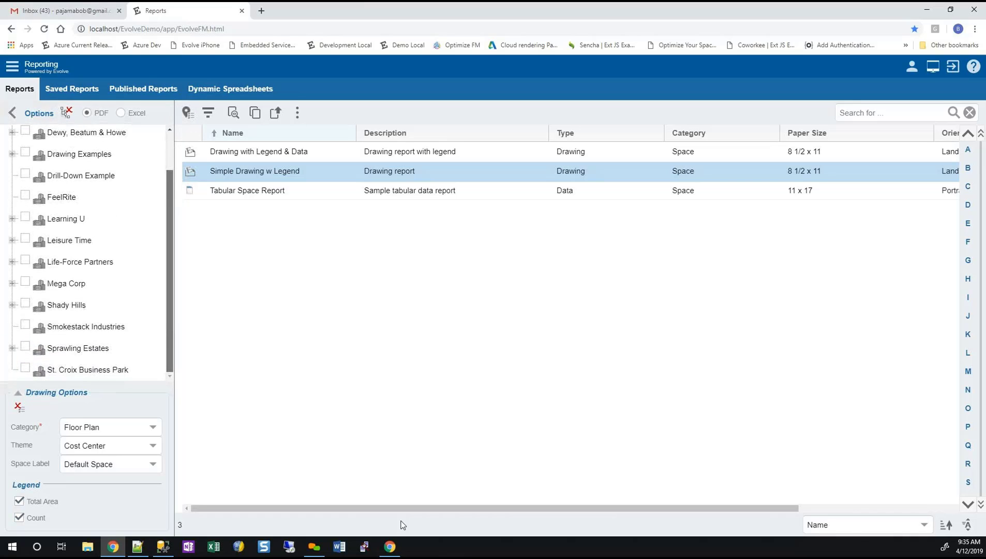
pyautogui.press('Up')
pyautogui.press('Up')
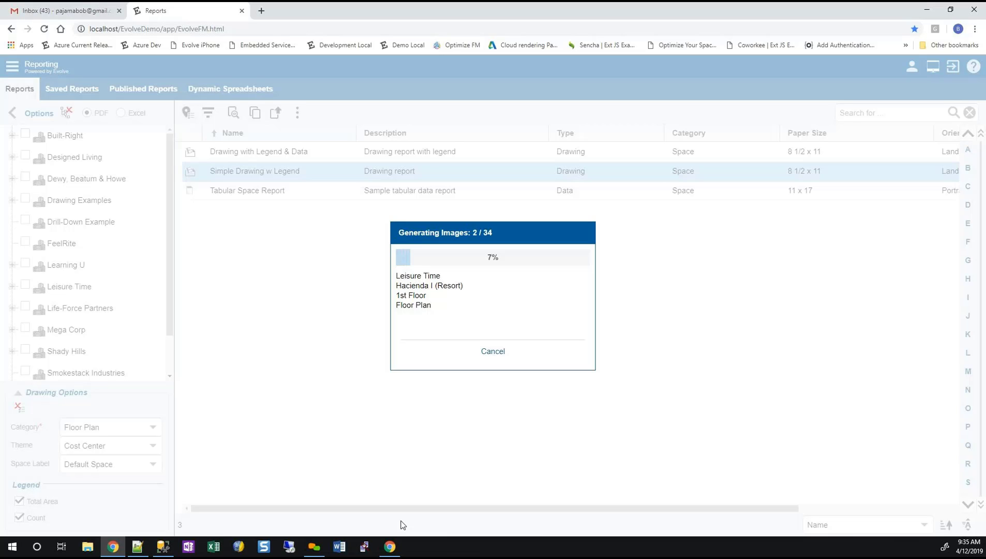
# Step: Cancel image generation for all 34 floors
pyautogui.press('Escape')
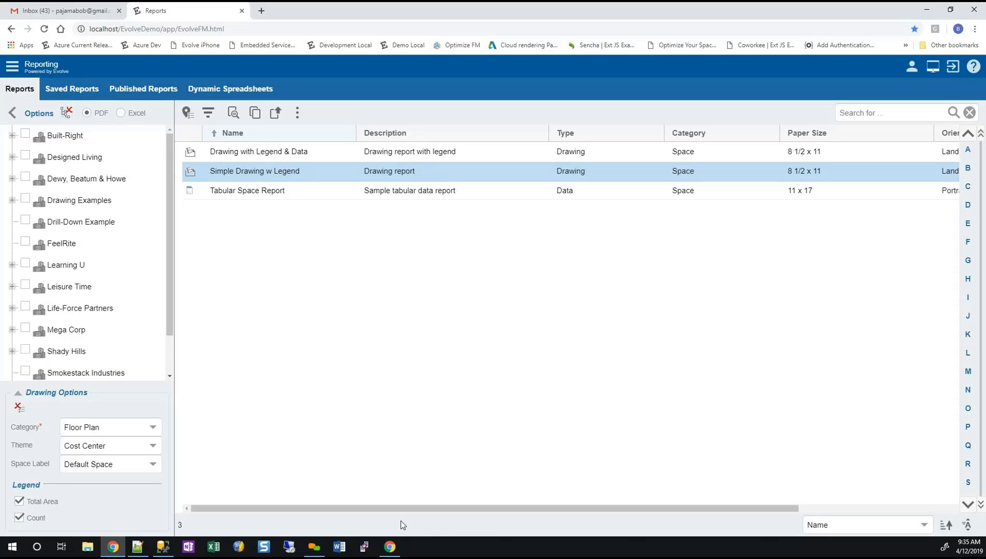
# Step: Tick Ambulatory Care and Imaging Center under Life-Force Partners and generate the report preview
pyautogui.click(11, 308)
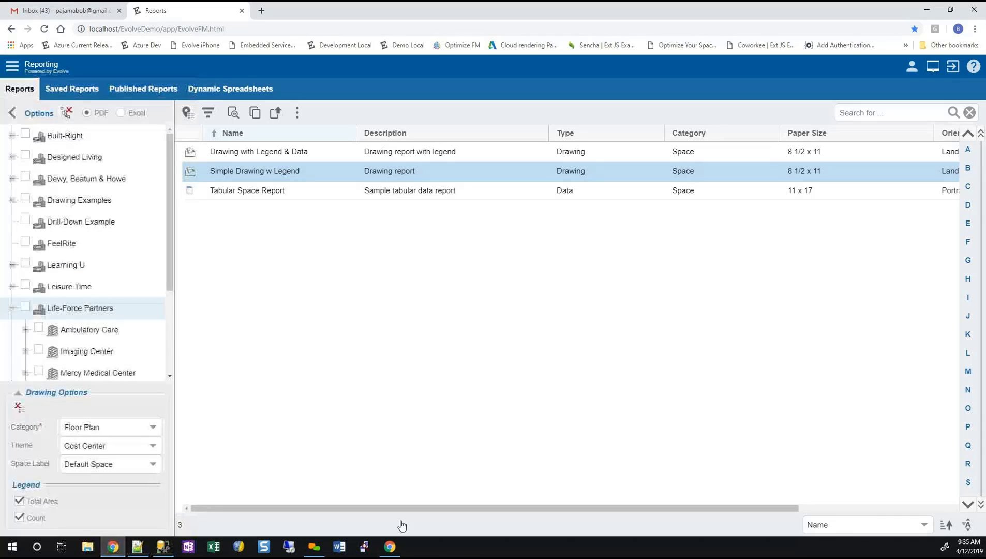
pyautogui.press('Right')
pyautogui.press('Down')
pyautogui.press('Down')
pyautogui.press('Down')
pyautogui.press('Up')
pyautogui.press('Up')
pyautogui.press('Up')
pyautogui.press('Up')
pyautogui.press('space')
pyautogui.press('Down')
pyautogui.press('Left')
pyautogui.press('space')
pyautogui.press('Tab')
pyautogui.press('Return')
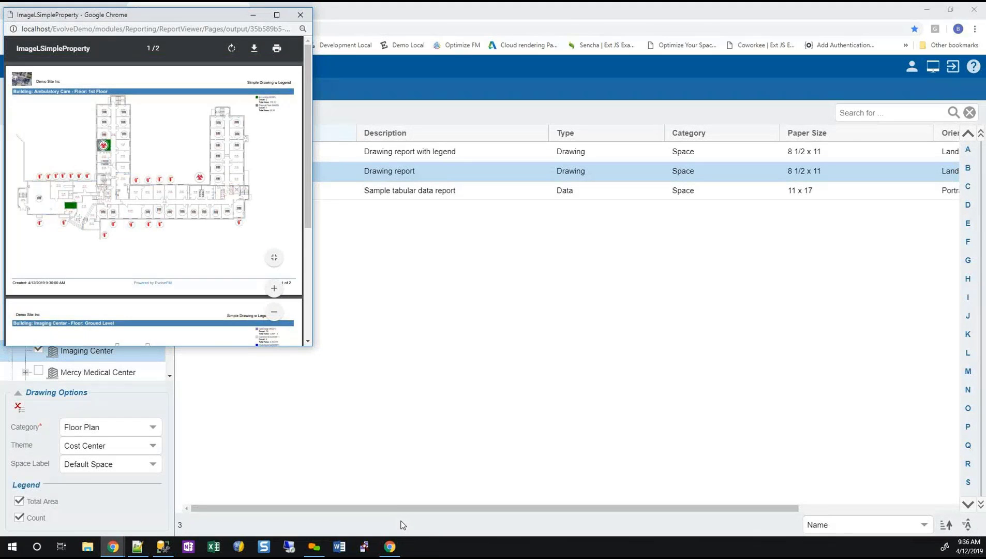
# Step: Scroll between page 1's Ambulatory Care plan and page 2's coloured Imaging Center plan
pyautogui.press('Down')
pyautogui.press('Down')
pyautogui.press('Down')
pyautogui.press('Down')
pyautogui.press('Down')
pyautogui.press('Down')
pyautogui.press('Down')
pyautogui.press('Down')
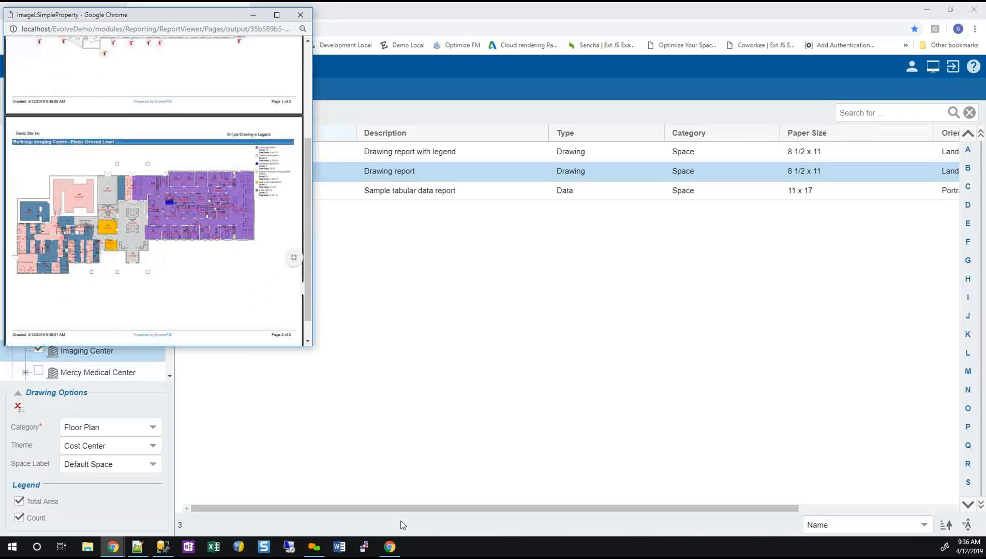
pyautogui.press('Up')
pyautogui.press('Up')
pyautogui.press('Up')
pyautogui.press('Up')
pyautogui.press('Up')
pyautogui.press('Up')
pyautogui.press('Up')
pyautogui.press('Up')
pyautogui.press('Down')
pyautogui.press('Down')
pyautogui.press('Down')
pyautogui.press('Down')
pyautogui.press('Down')
pyautogui.press('Down')
pyautogui.press('Down')
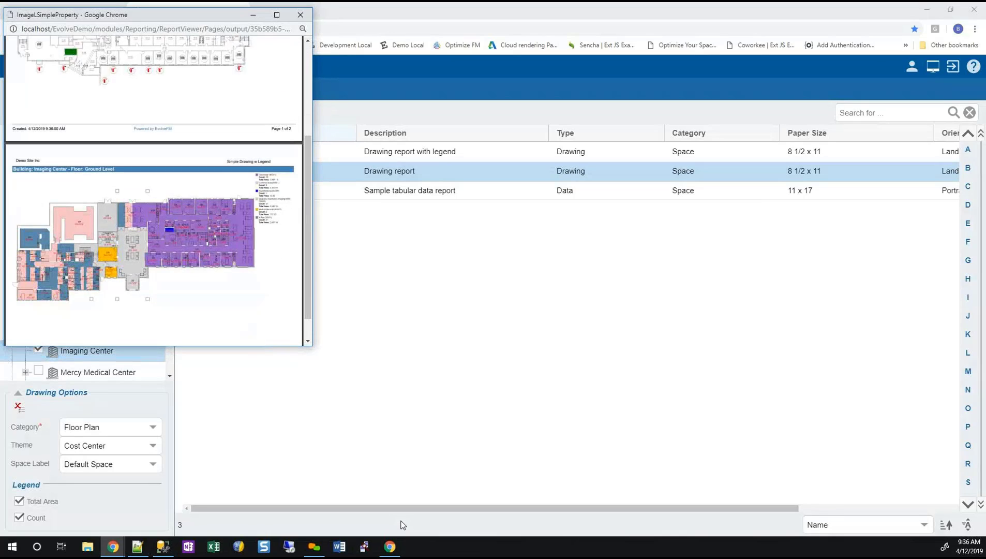
pyautogui.press('Down')
pyautogui.press('Up')
pyautogui.press('Up')
pyautogui.press('Up')
pyautogui.press('Up')
pyautogui.press('Up')
pyautogui.press('Up')
pyautogui.press('Up')
pyautogui.press('Up')
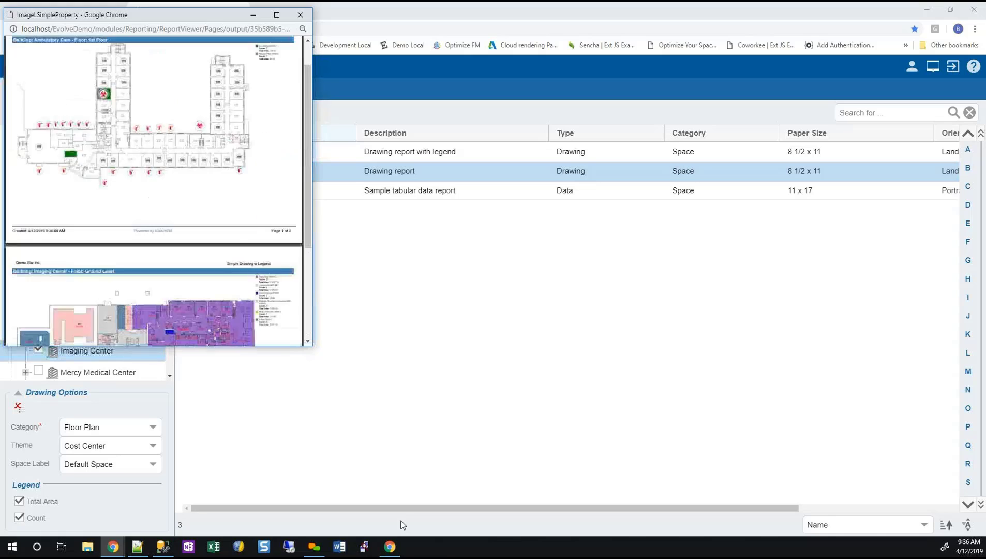
pyautogui.press('Down')
pyautogui.press('Down')
pyautogui.press('Down')
pyautogui.press('Down')
pyautogui.press('Down')
pyautogui.press('Down')
pyautogui.press('Down')
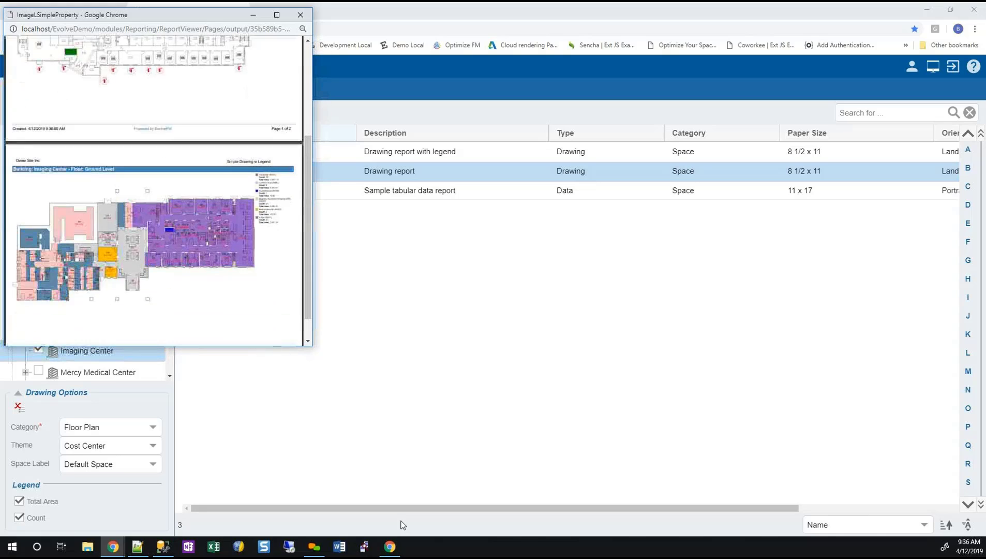
pyautogui.press('Up')
pyautogui.press('Up')
pyautogui.press('Up')
pyautogui.press('Up')
pyautogui.press('Up')
pyautogui.press('Up')
pyautogui.press('Up')
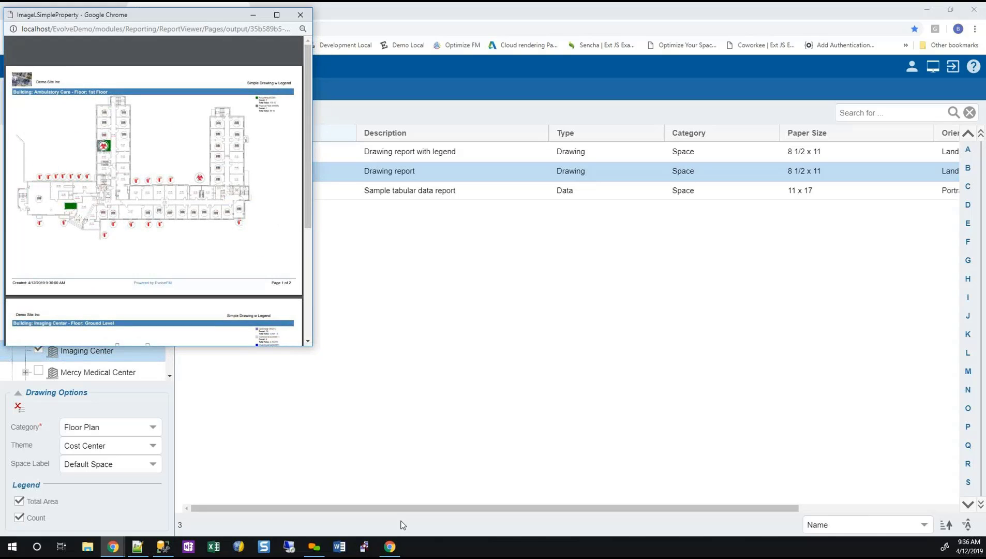
pyautogui.press('Down')
pyautogui.press('Down')
pyautogui.press('Down')
pyautogui.press('Down')
pyautogui.press('Down')
pyautogui.press('Down')
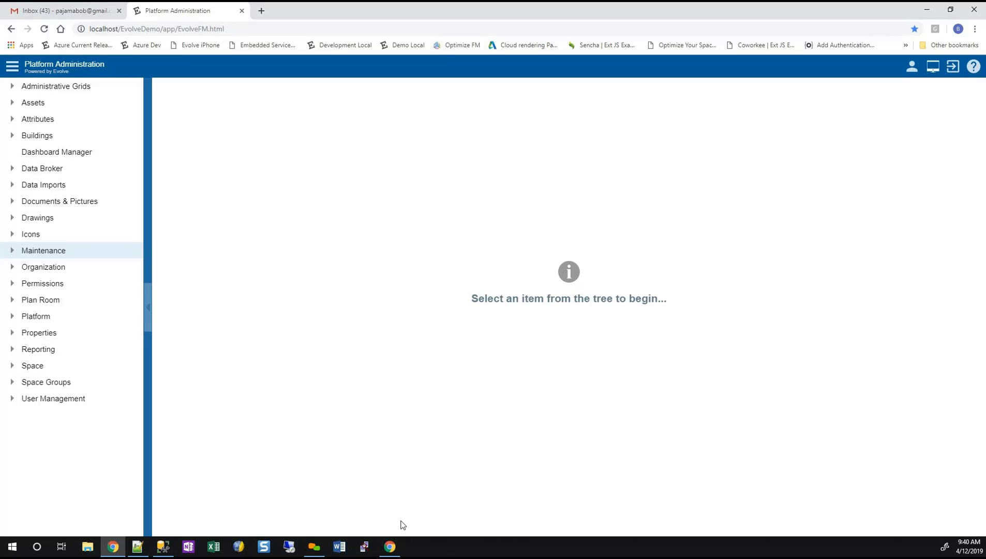
# Step: Expand the Maintenance node in the admin tree
pyautogui.press('Right')
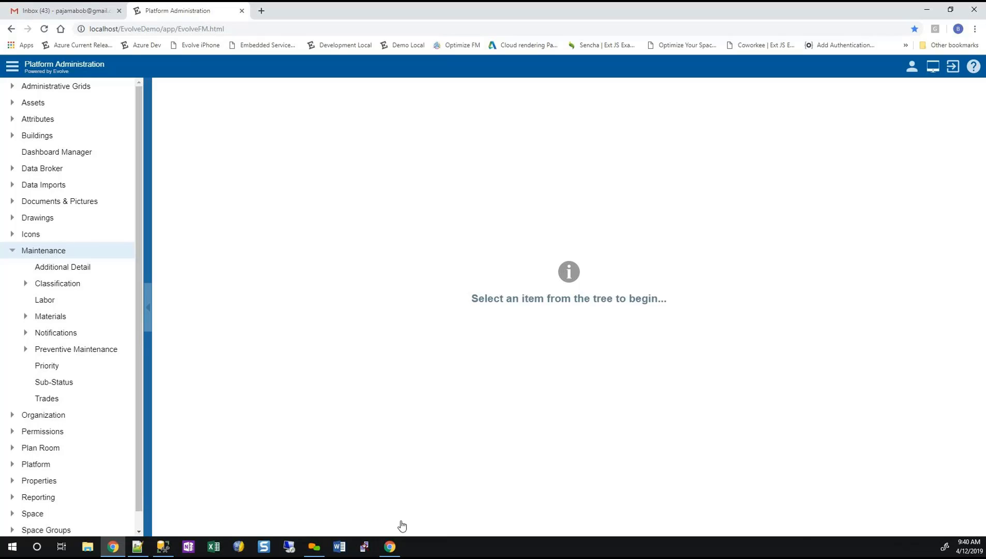
# Step: Expand Classification and browse the Request Category, Request Class and Classification Hierarchy lists
pyautogui.press('Down')
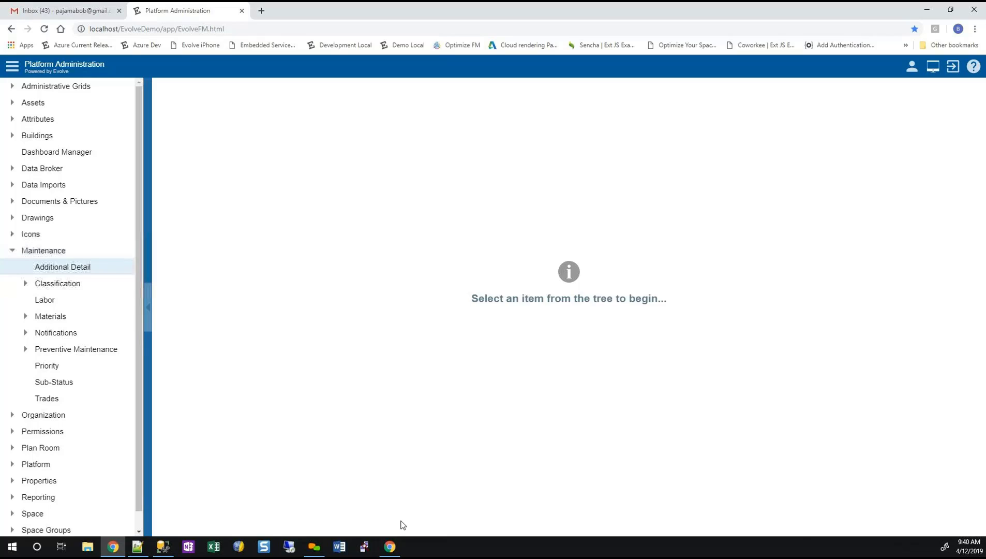
pyautogui.press('Down')
pyautogui.press('Right')
pyautogui.press('Down')
pyautogui.press('Down')
pyautogui.press('Down')
pyautogui.press('Down')
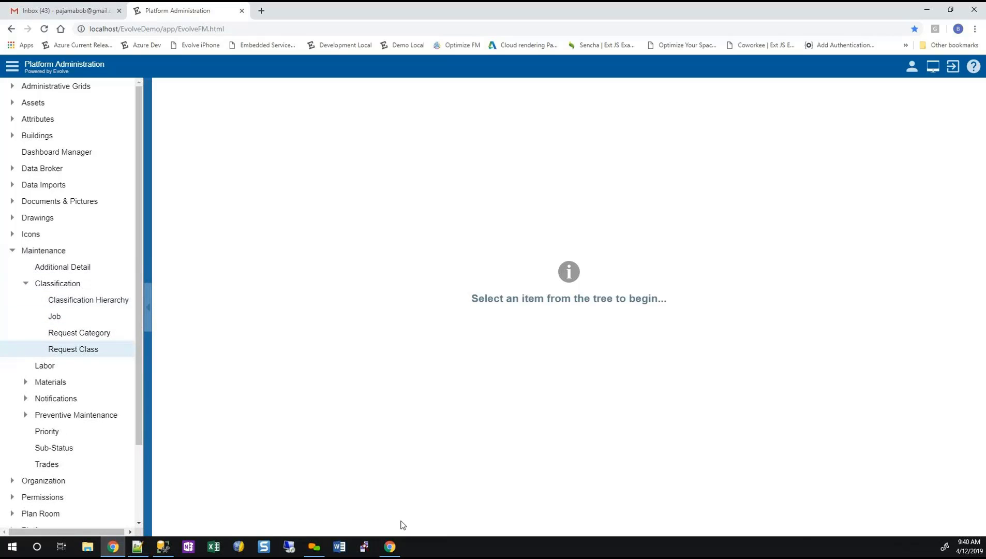
pyautogui.press('Up')
pyautogui.press('Up')
pyautogui.press('Down')
pyautogui.press('Down')
pyautogui.press('Up')
pyautogui.press('Down')
pyautogui.press('Up')
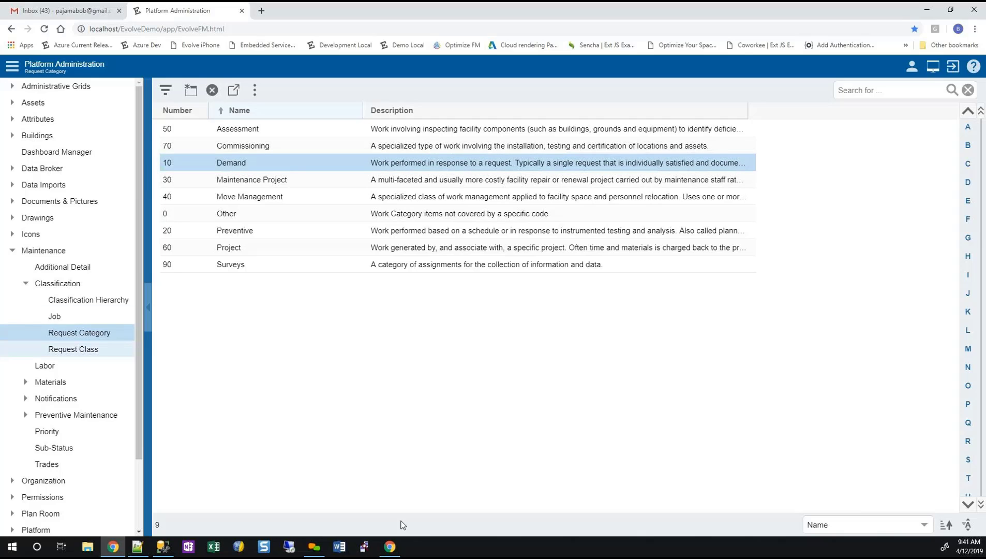
pyautogui.press('Down')
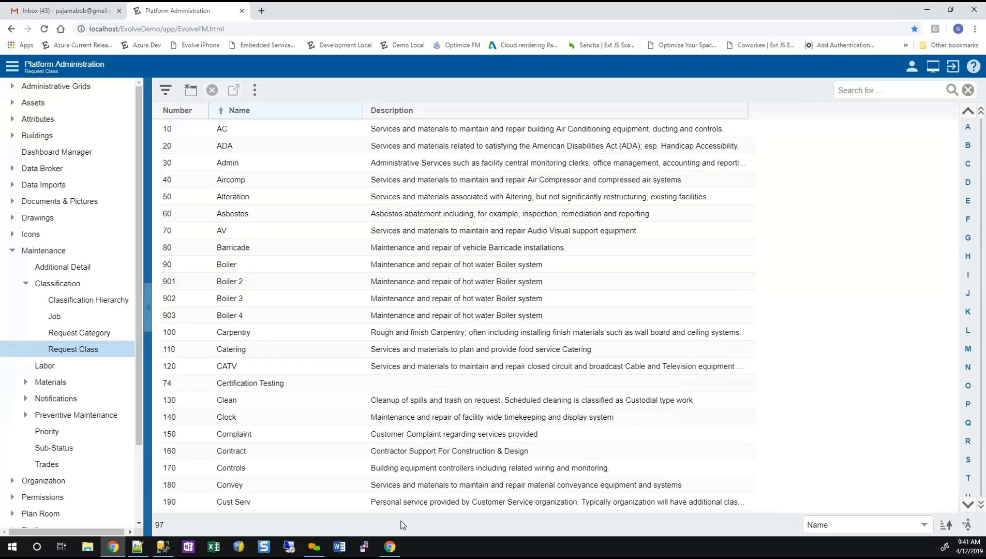
pyautogui.press('Up')
pyautogui.press('Up')
pyautogui.press('Up')
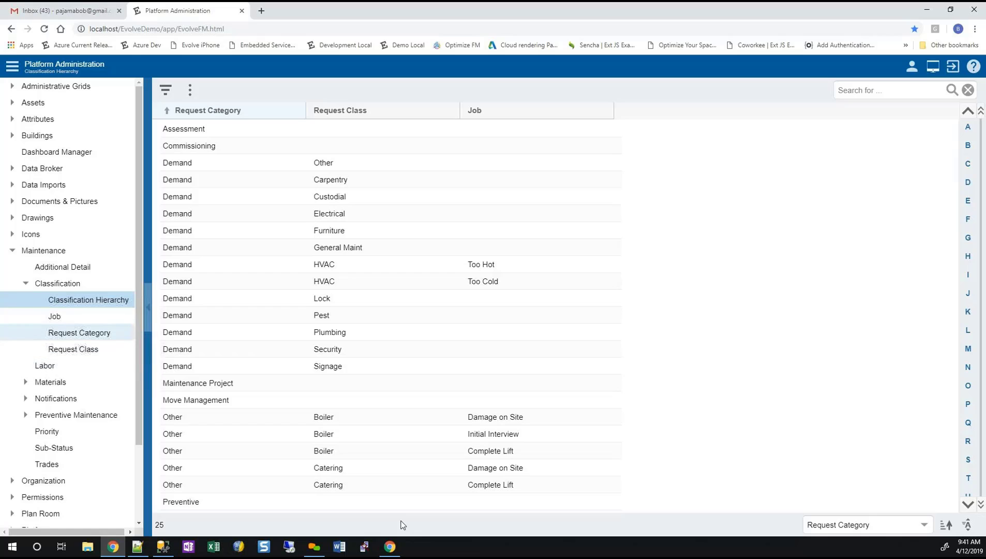
# Step: Open the Job classification list to reach job 5801 Occupant Move
pyautogui.click(55, 316)
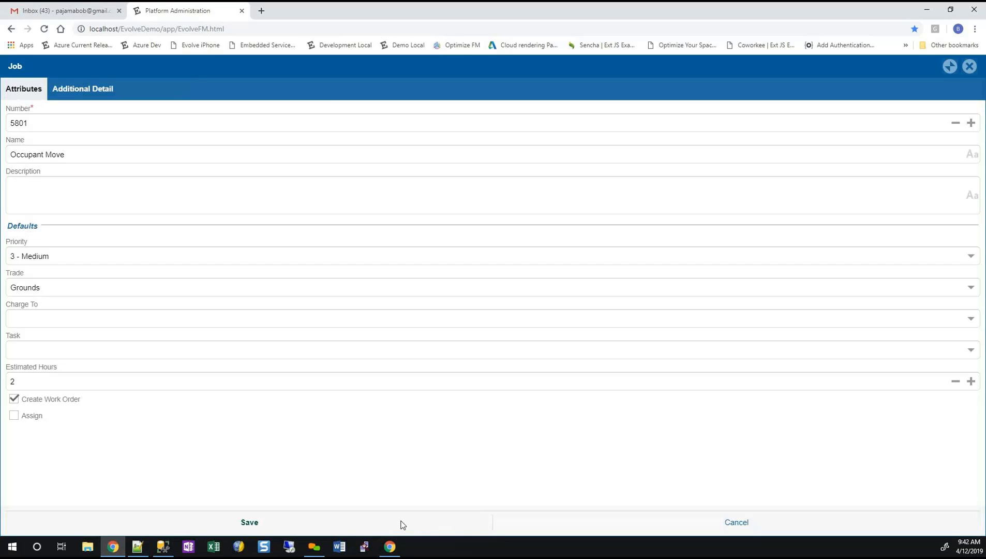
# Step: Choose Task 1 as the Occupant Move job's default task, leaving priority, trade and hours unchanged
pyautogui.press('Tab')
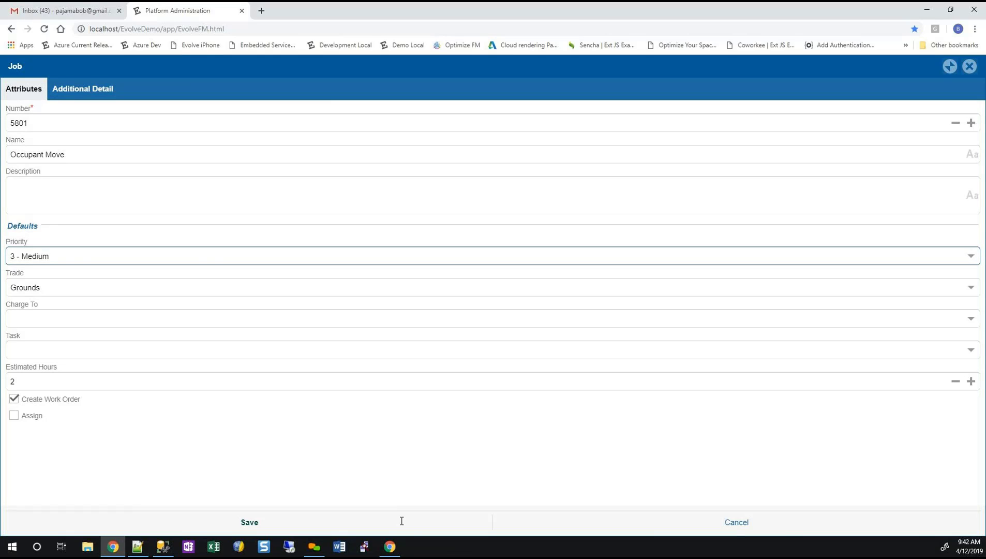
pyautogui.press('Tab')
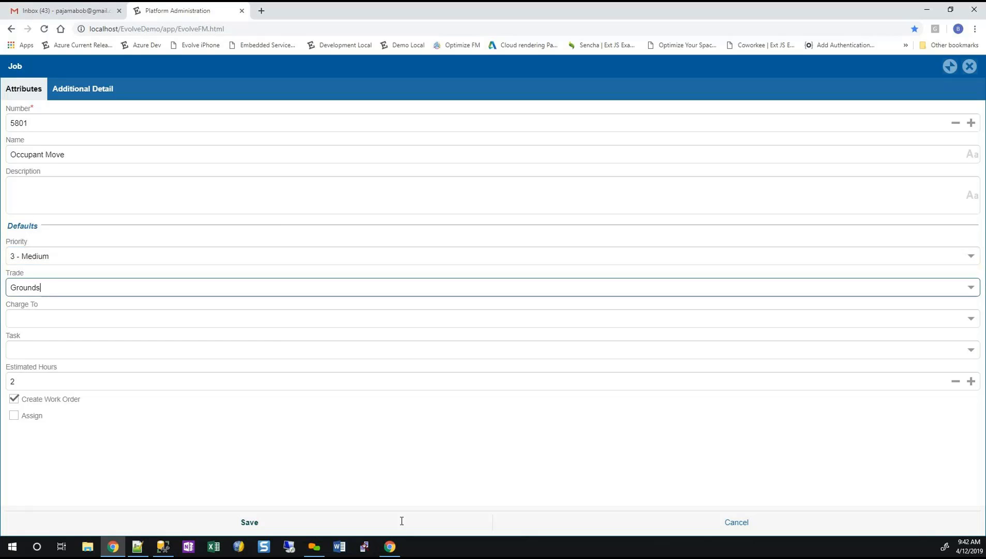
pyautogui.press('Tab')
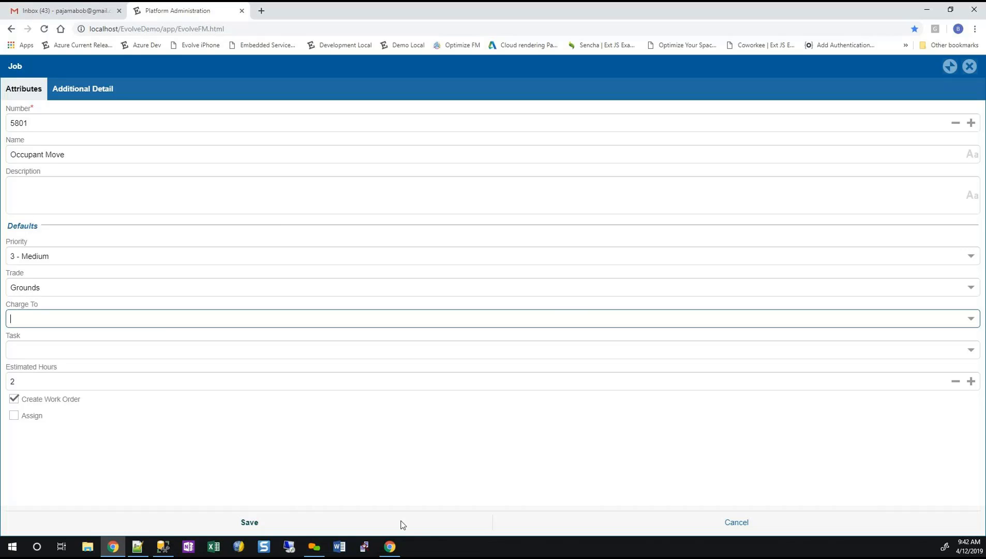
pyautogui.press('Tab')
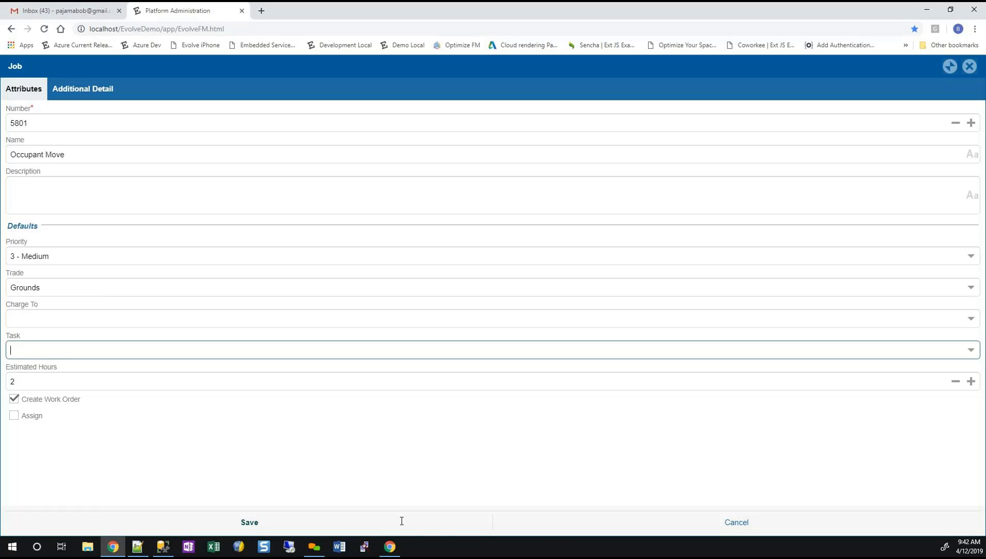
pyautogui.press('Down')
pyautogui.press('Down')
pyautogui.press('Down')
pyautogui.press('Return')
pyautogui.press('Tab')
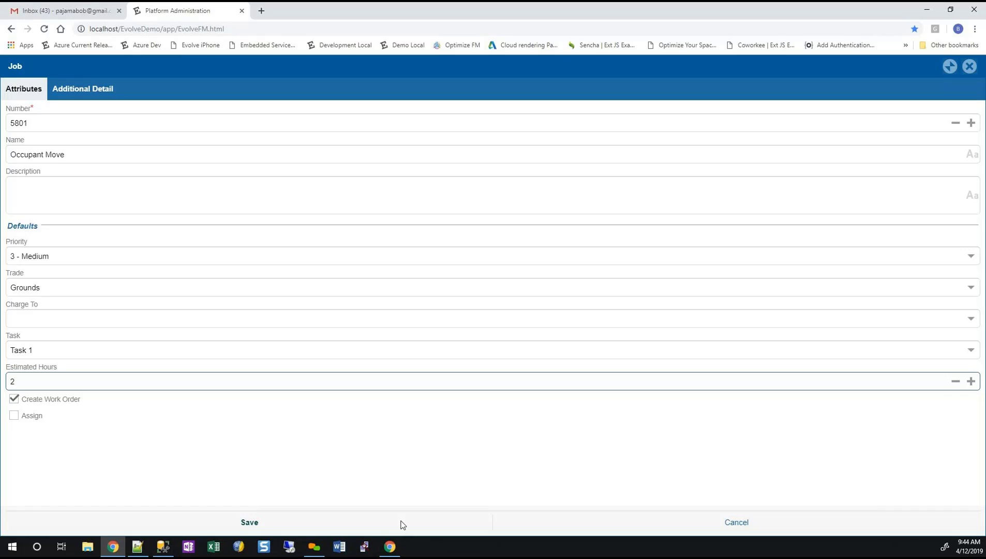
# Step: Tick Assign so created work orders are auto-assigned, then save the Occupant Move job
pyautogui.press('Tab')
pyautogui.press('Tab')
pyautogui.press('space')
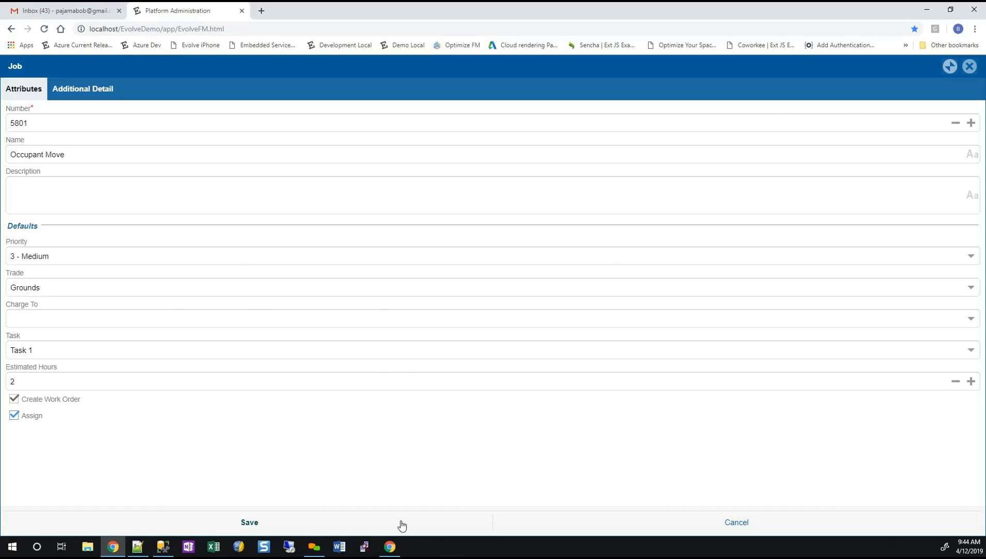
pyautogui.click(401, 525)
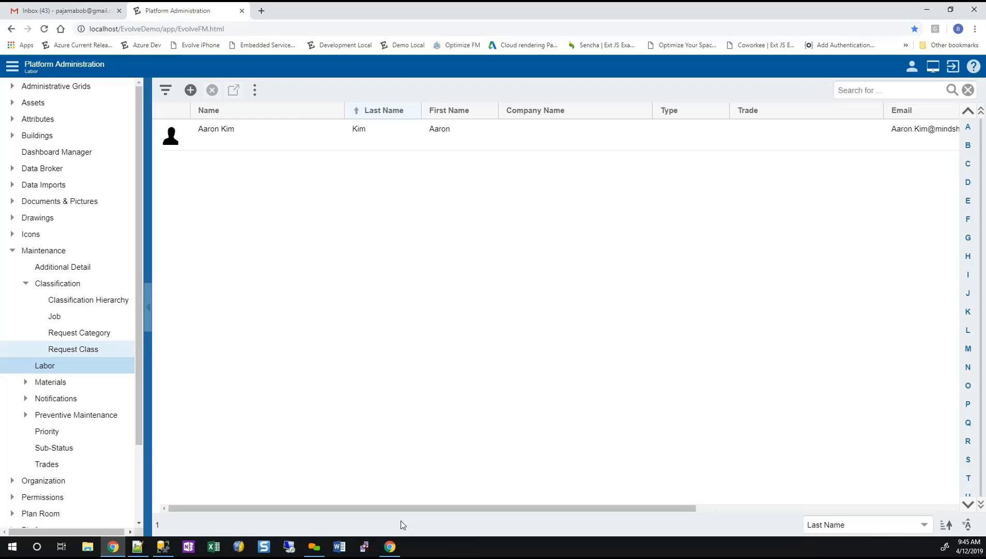
# Step: Open the labor person's record at its Locations section, which lists 0 properties
pyautogui.press('Down')
pyautogui.press('Return')
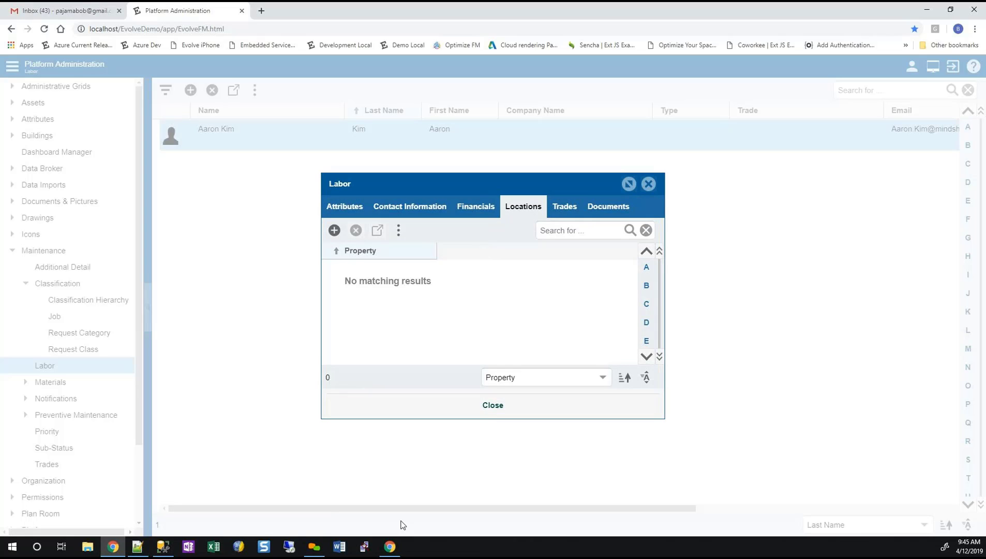
# Step: Save Leisure Time and Life-Force Partners as the labor person's locations, then view Trades
pyautogui.click(334, 230)
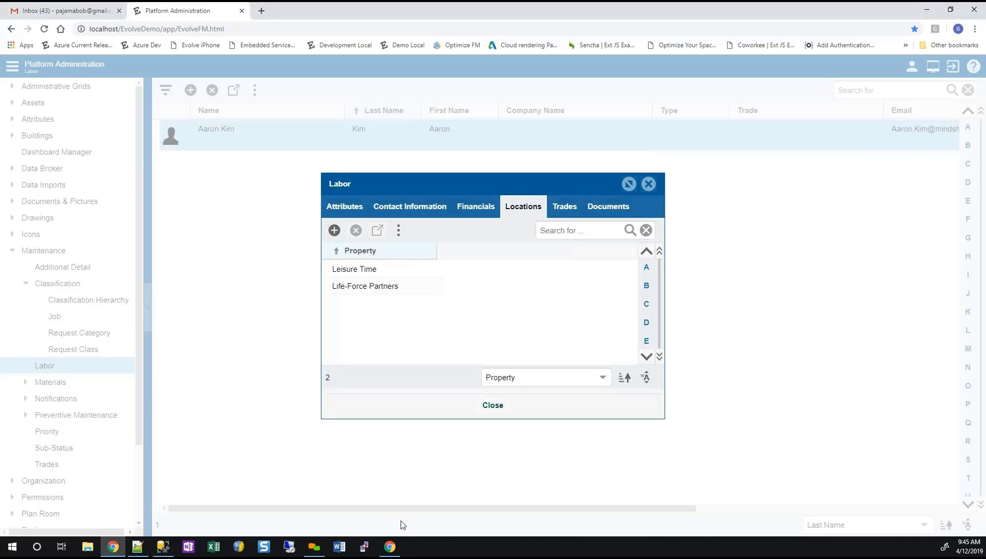
pyautogui.click(564, 206)
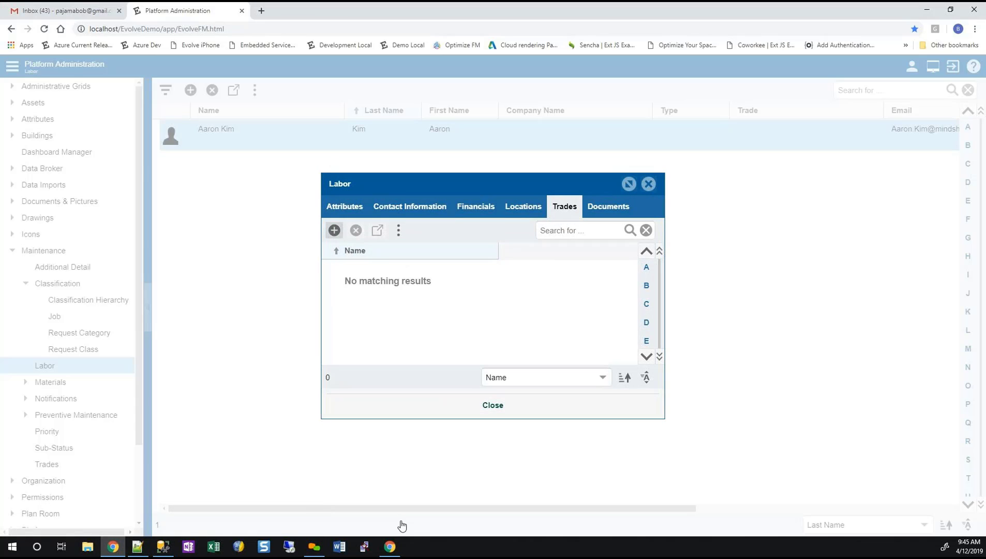
# Step: Add Move Management as the labor person's single trade
pyautogui.click(333, 230)
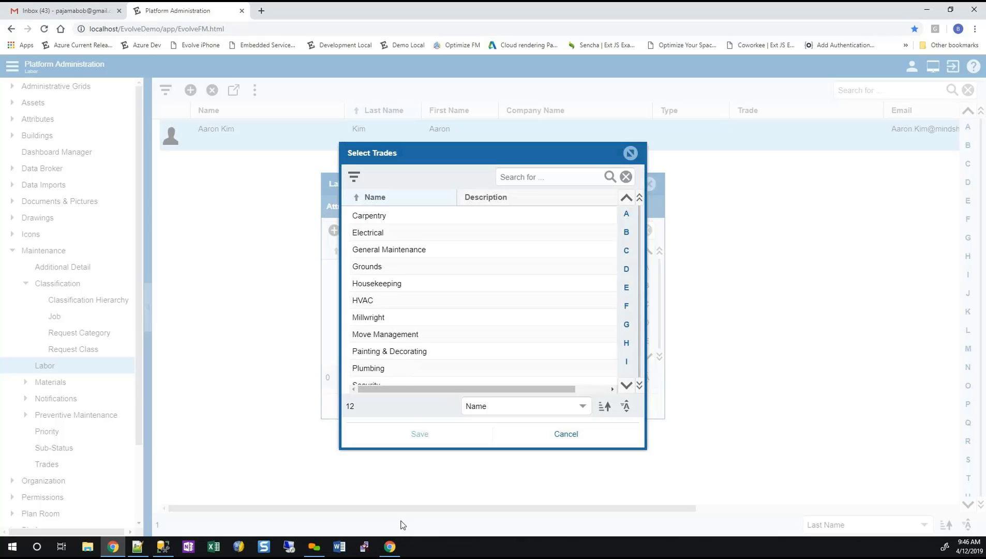
pyautogui.scroll(-1, 481, 295)
pyautogui.click(386, 308)
pyautogui.click(419, 434)
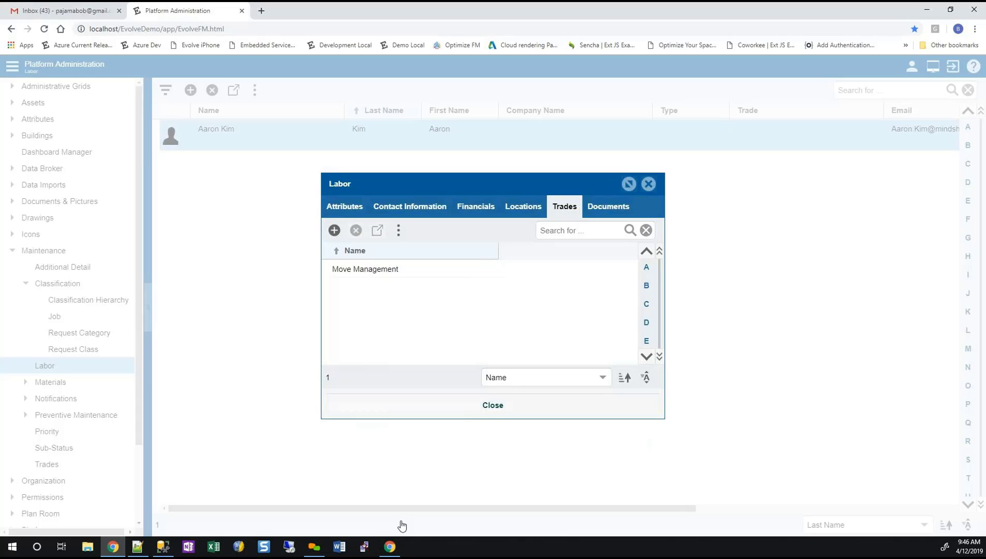